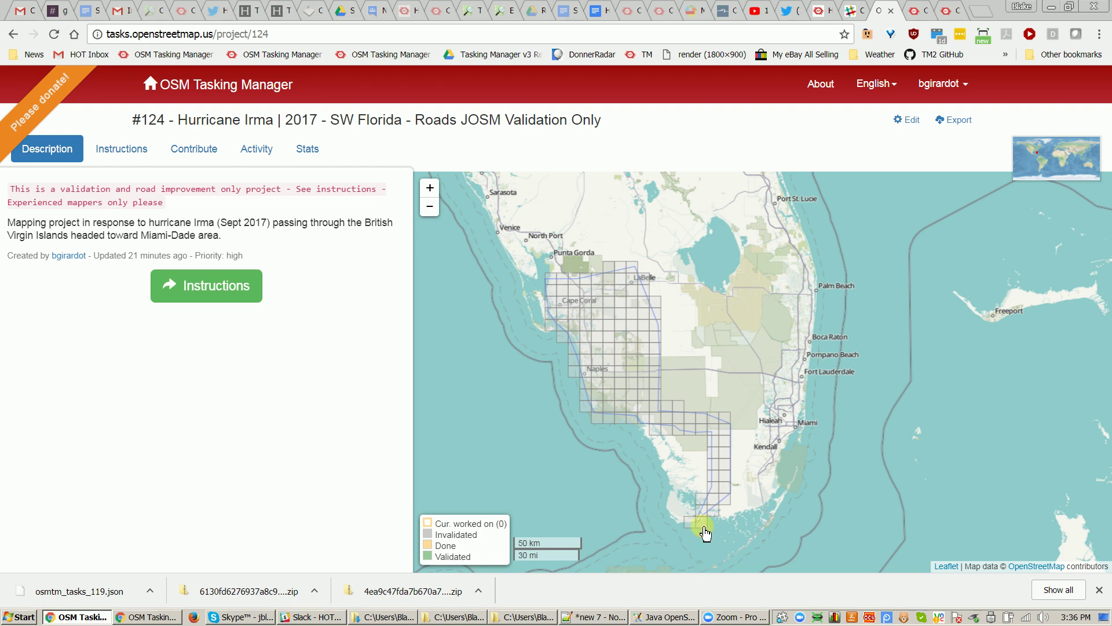
# Lock Tasking Manager task #17 near Fort Myers for mapping and send it to JOSM.
pyautogui.scroll(4, 578, 307)
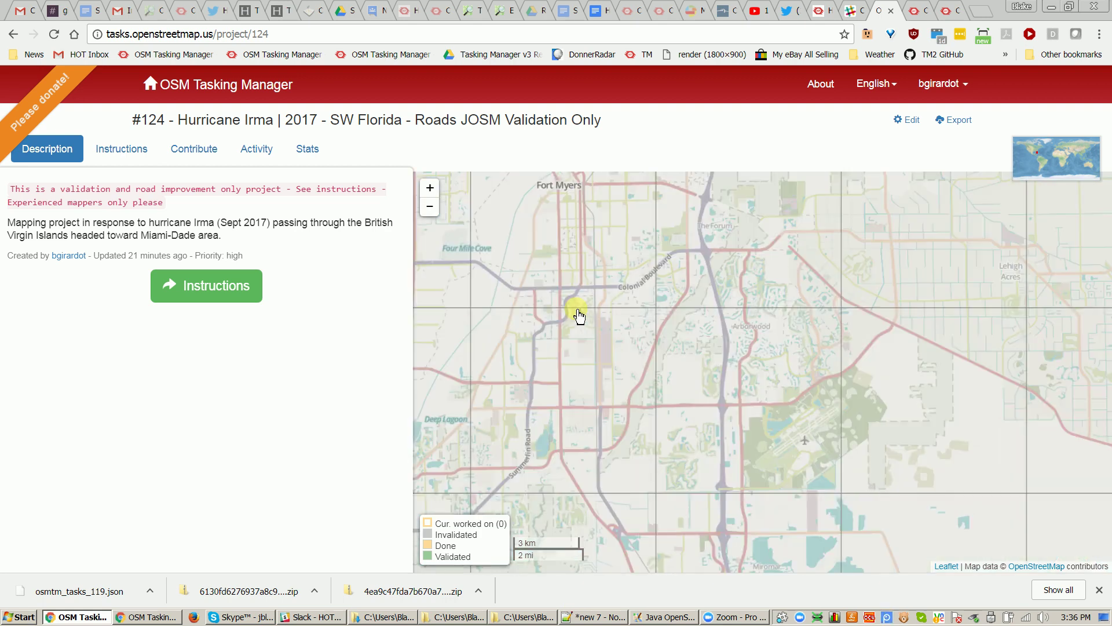
pyautogui.click(525, 377)
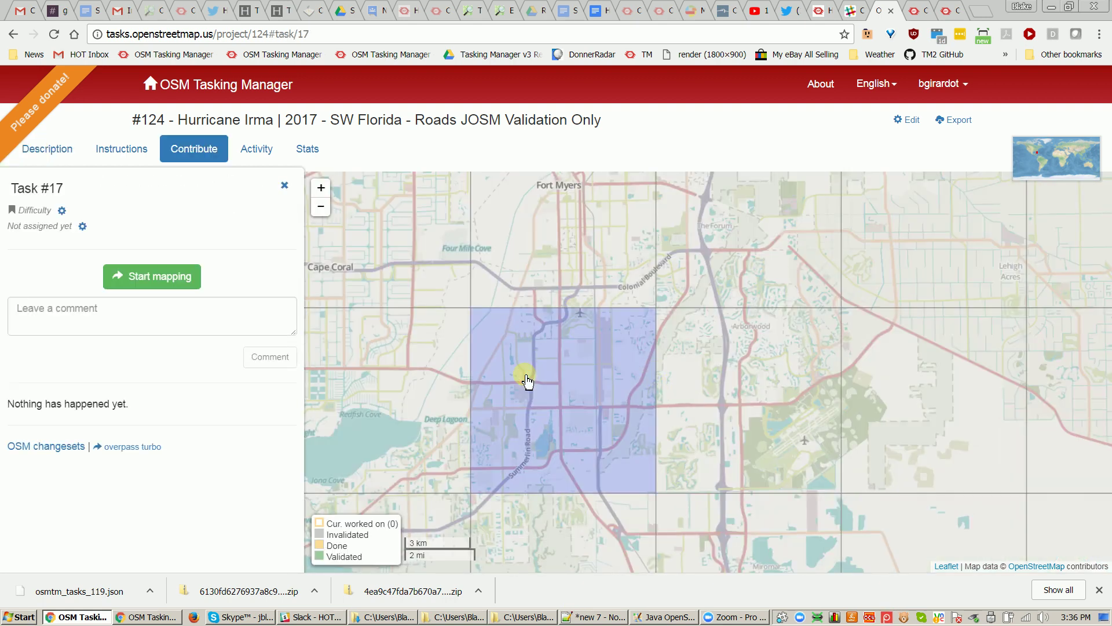
pyautogui.scroll(-1, 569, 377)
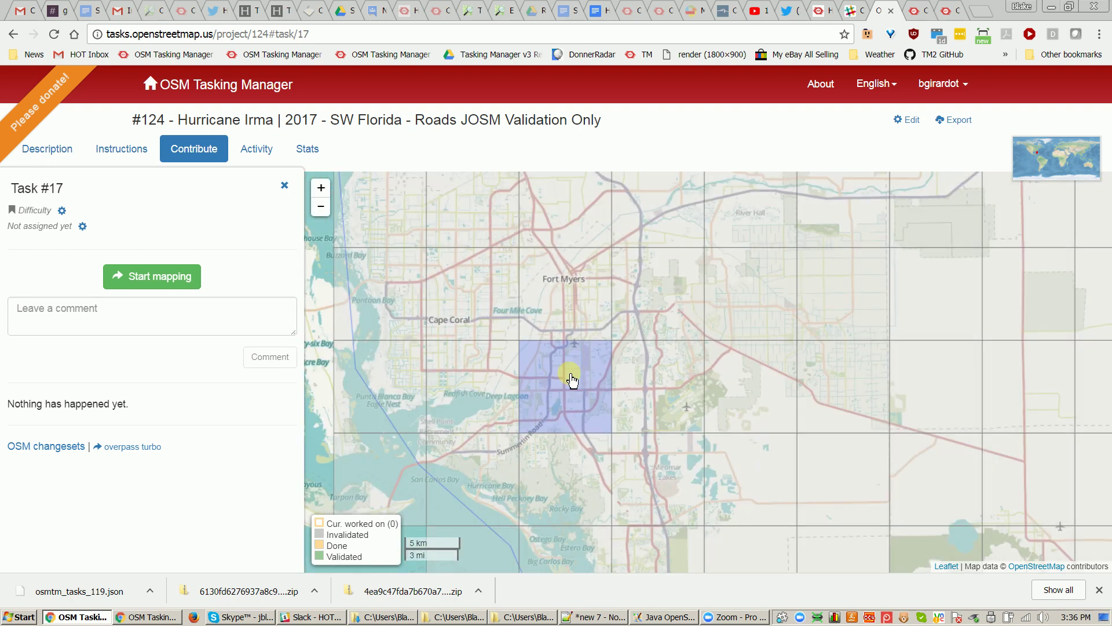
pyautogui.click(155, 277)
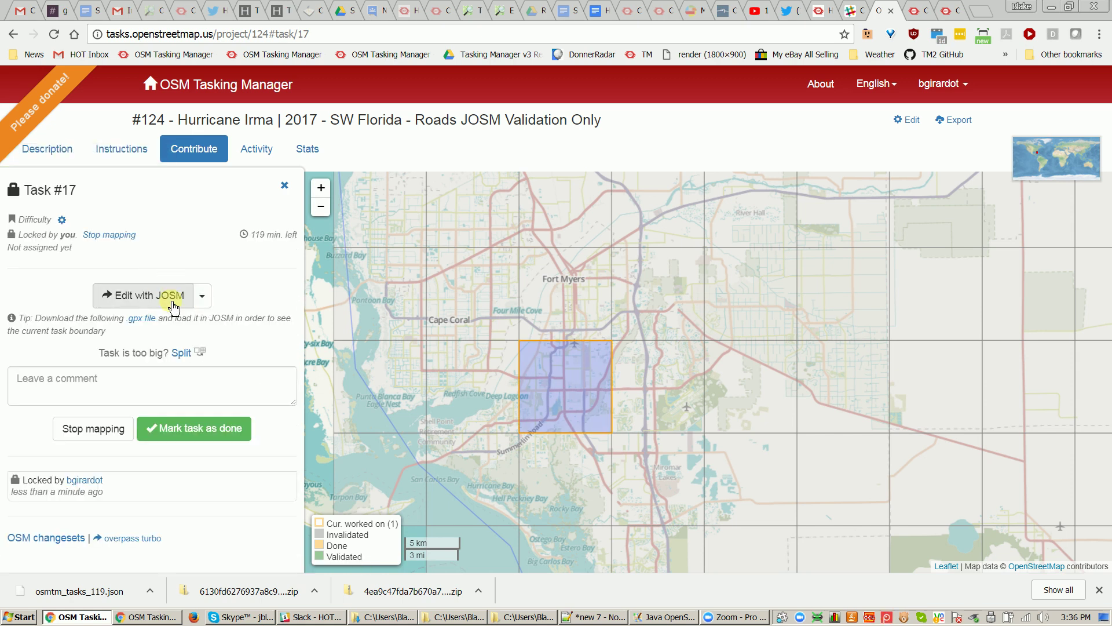
pyautogui.click(173, 307)
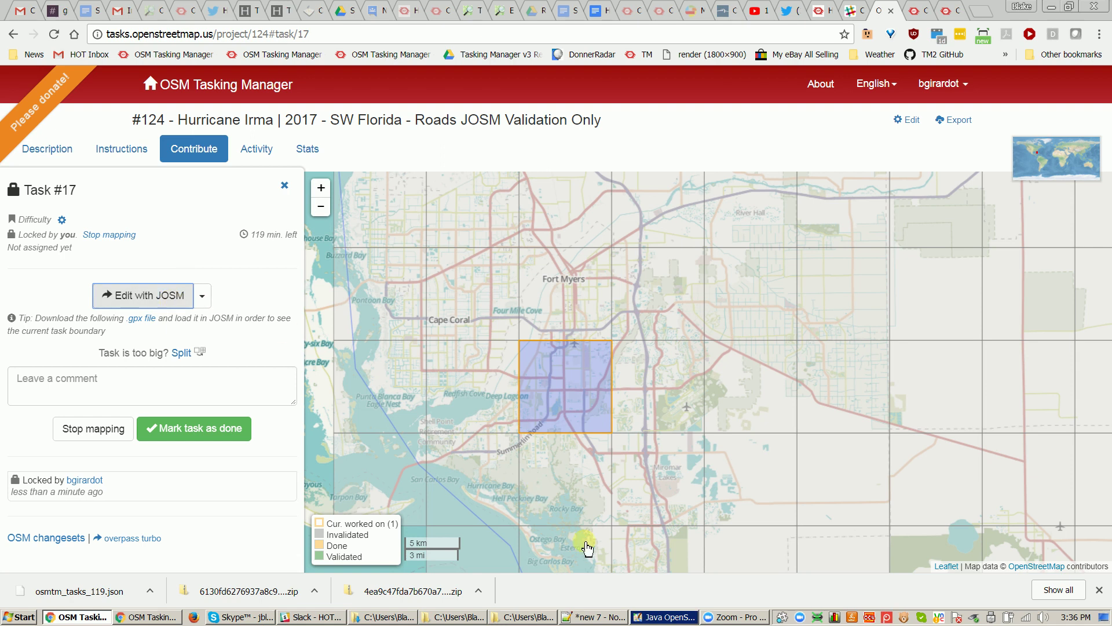
# Dismiss JOSM's Bad Request error about the oversized download area and return to the Tasking Manager.
pyautogui.click(657, 616)
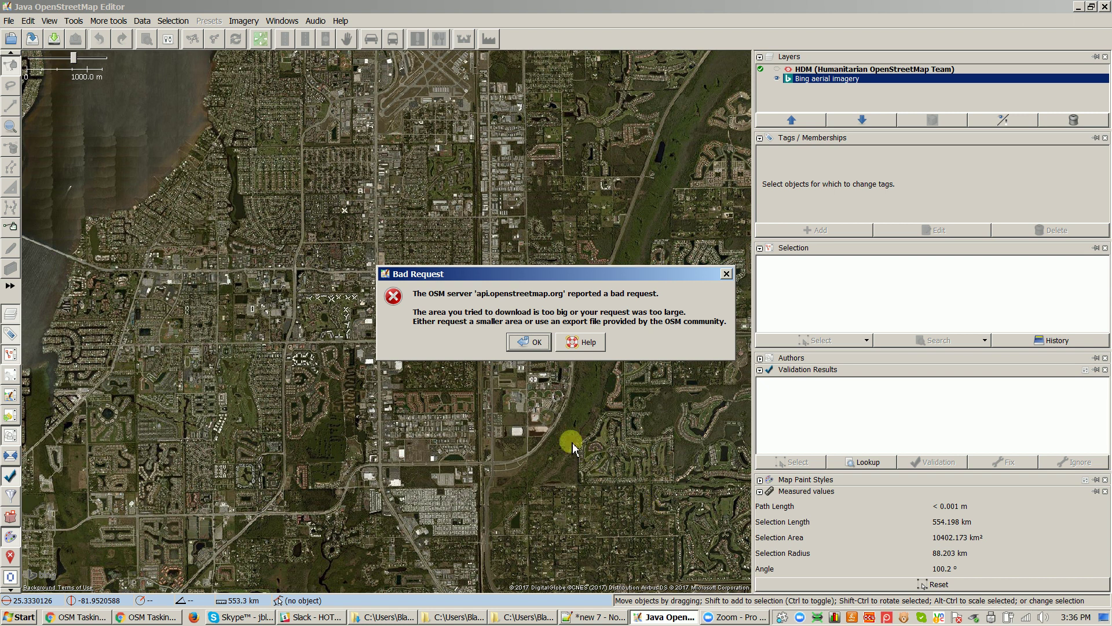
pyautogui.click(537, 347)
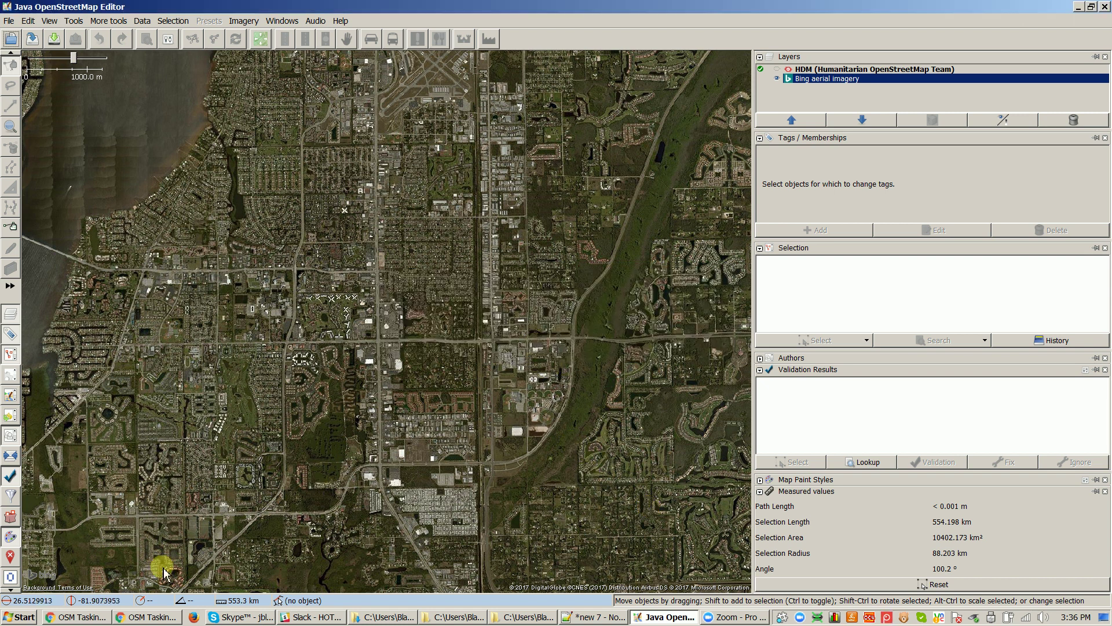
pyautogui.click(72, 620)
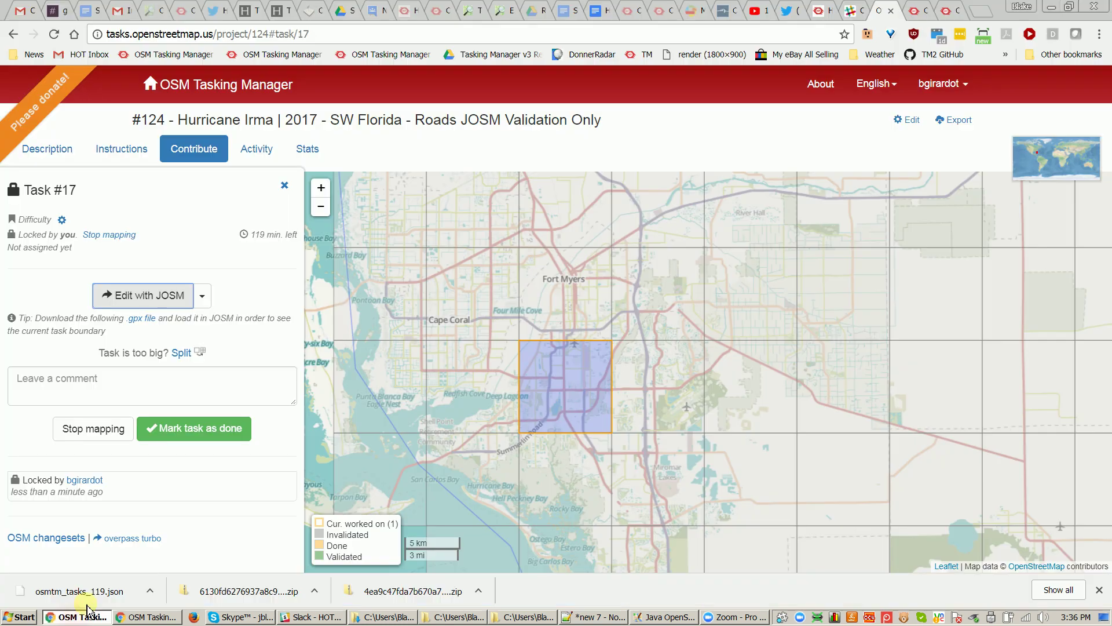
# Split task #17, then lock the smaller task #145 and load it into JOSM.
pyautogui.click(181, 361)
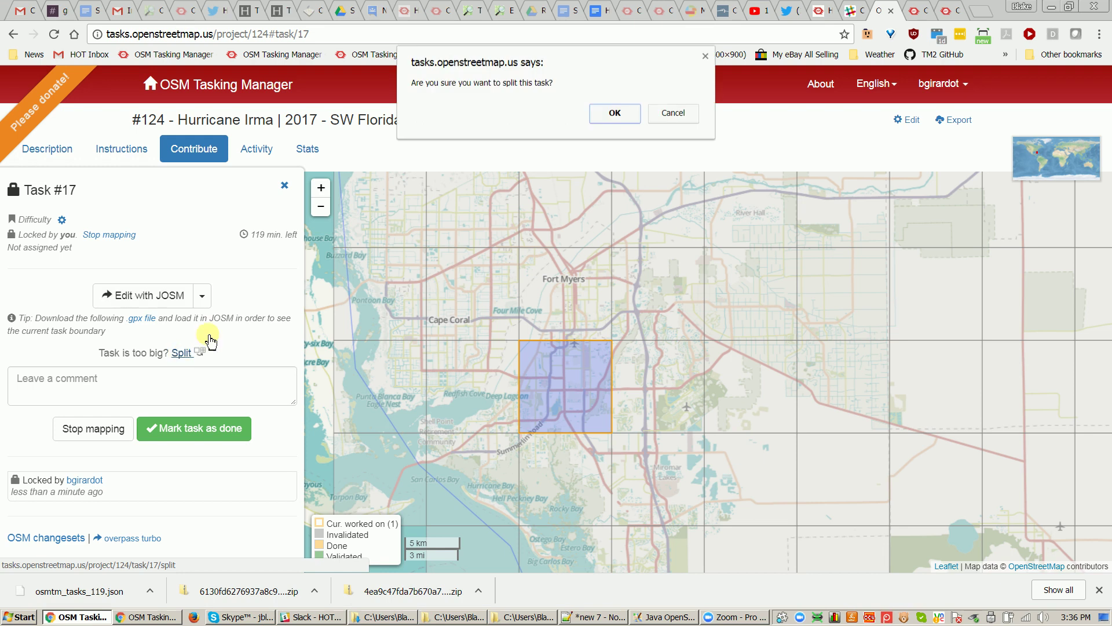
pyautogui.click(603, 113)
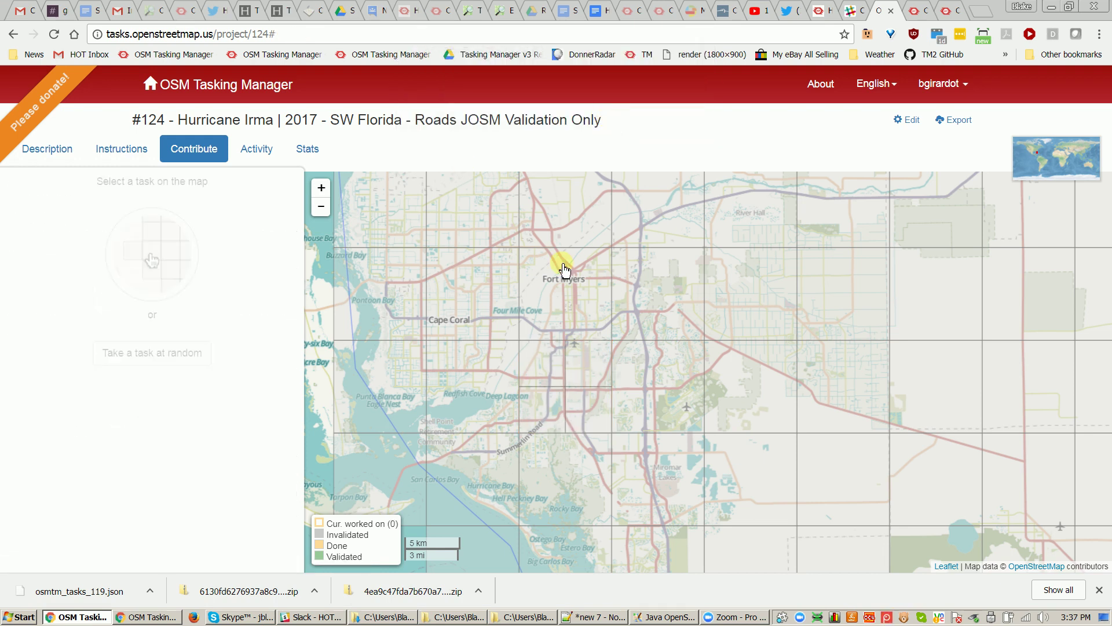
pyautogui.click(546, 367)
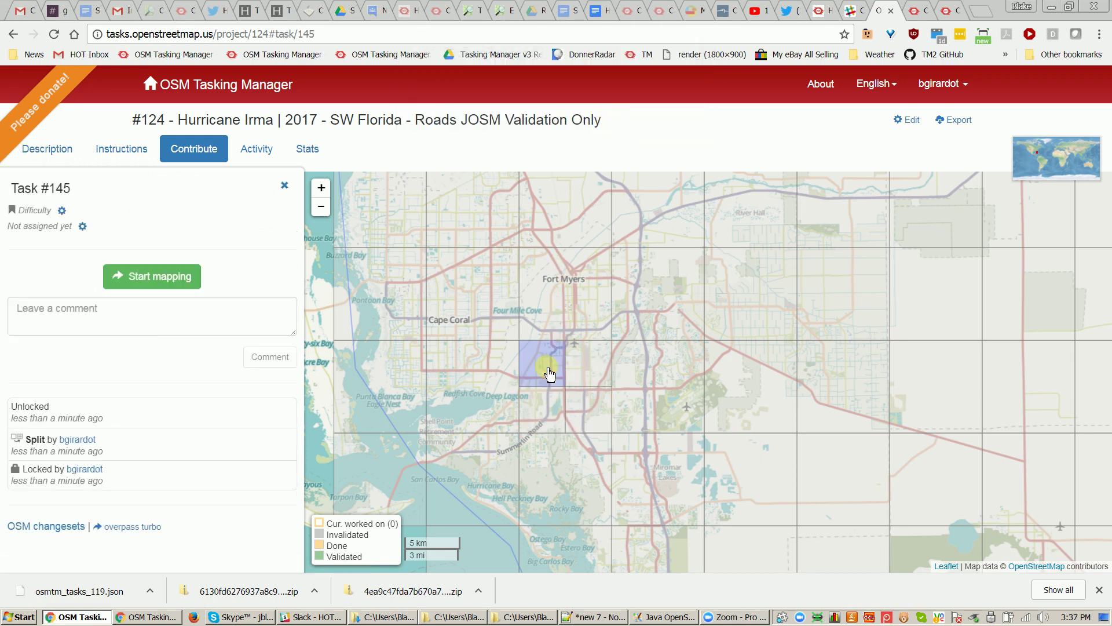
pyautogui.click(164, 277)
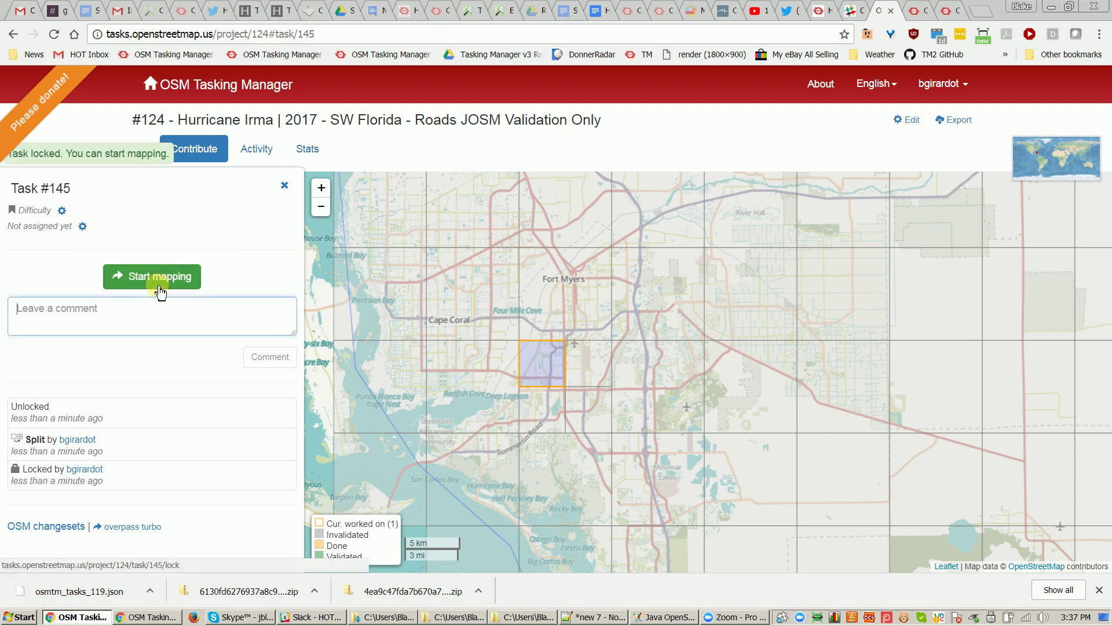
pyautogui.click(149, 294)
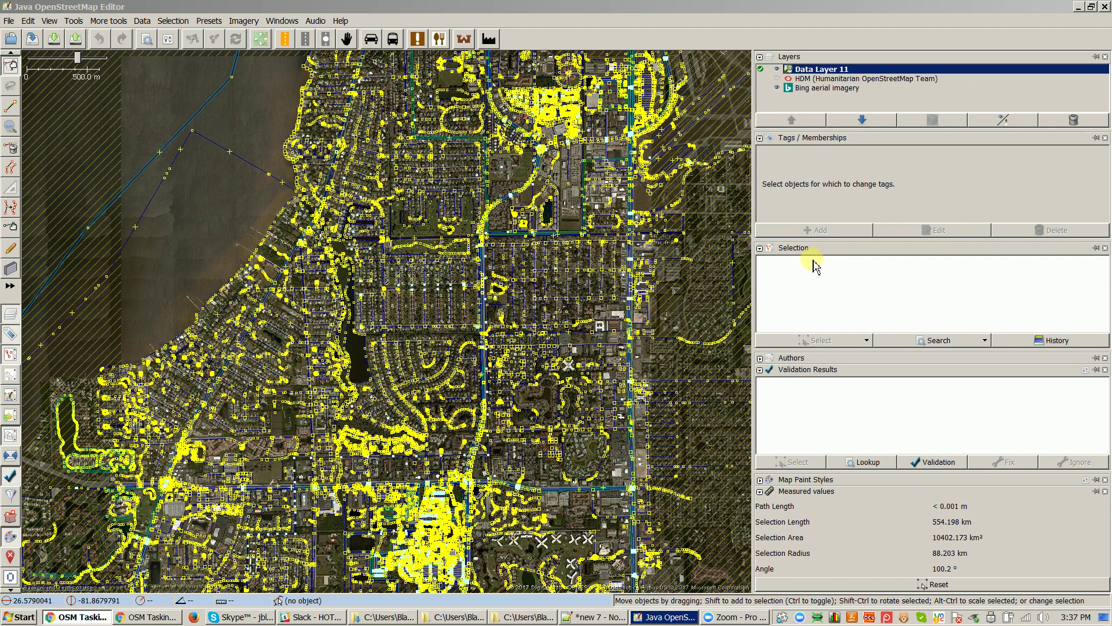
# Let task #145's data finish downloading into Data Layer 11 and focus the JOSM map.
pyautogui.click(701, 302)
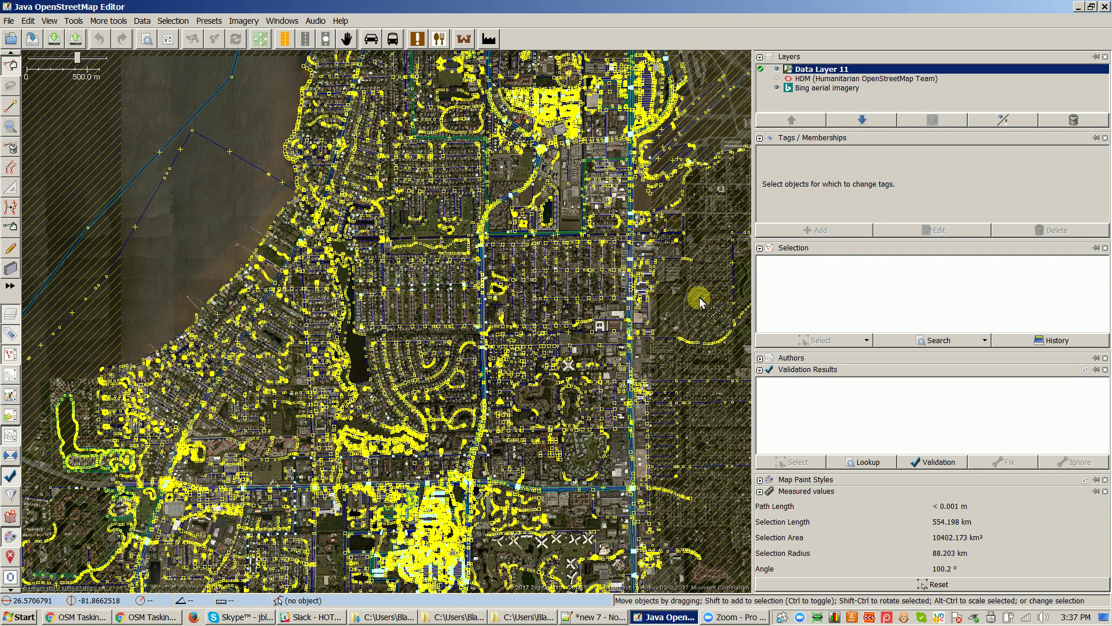
# Run validation and enlarge the Validation Results panel, closing the selection list to make room.
pyautogui.click(929, 467)
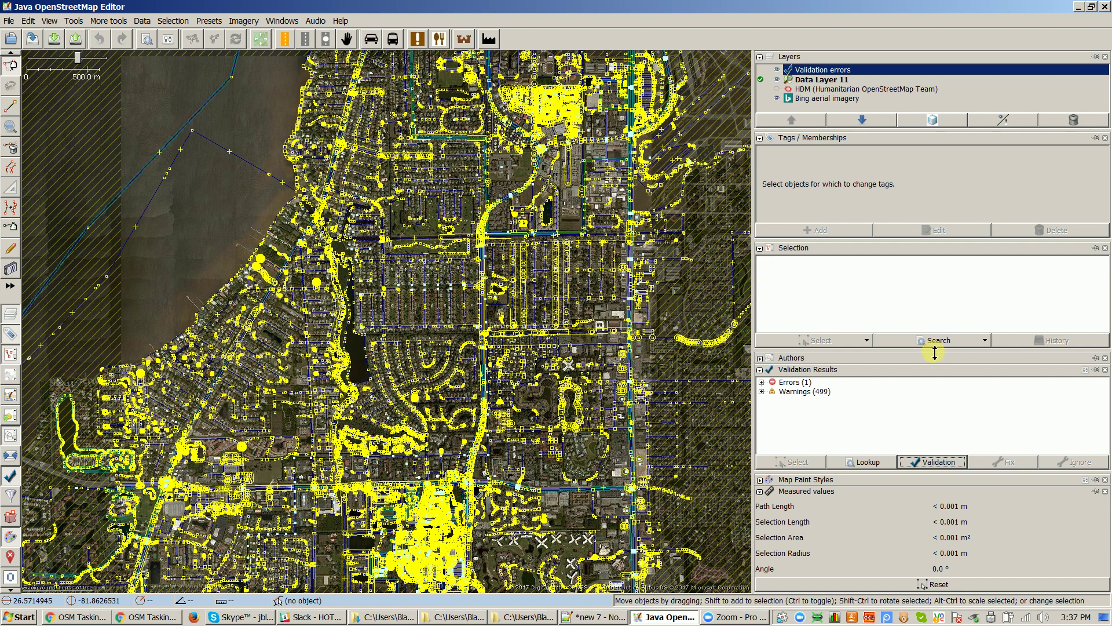
pyautogui.moveTo(934, 352); pyautogui.dragTo(917, 303)
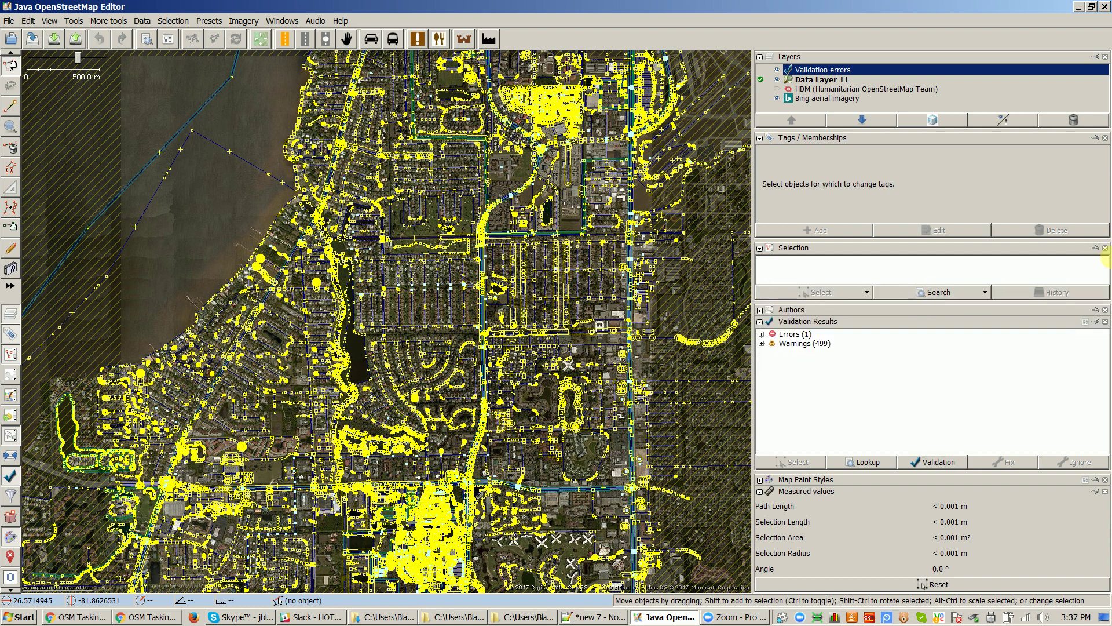
pyautogui.click(1106, 248)
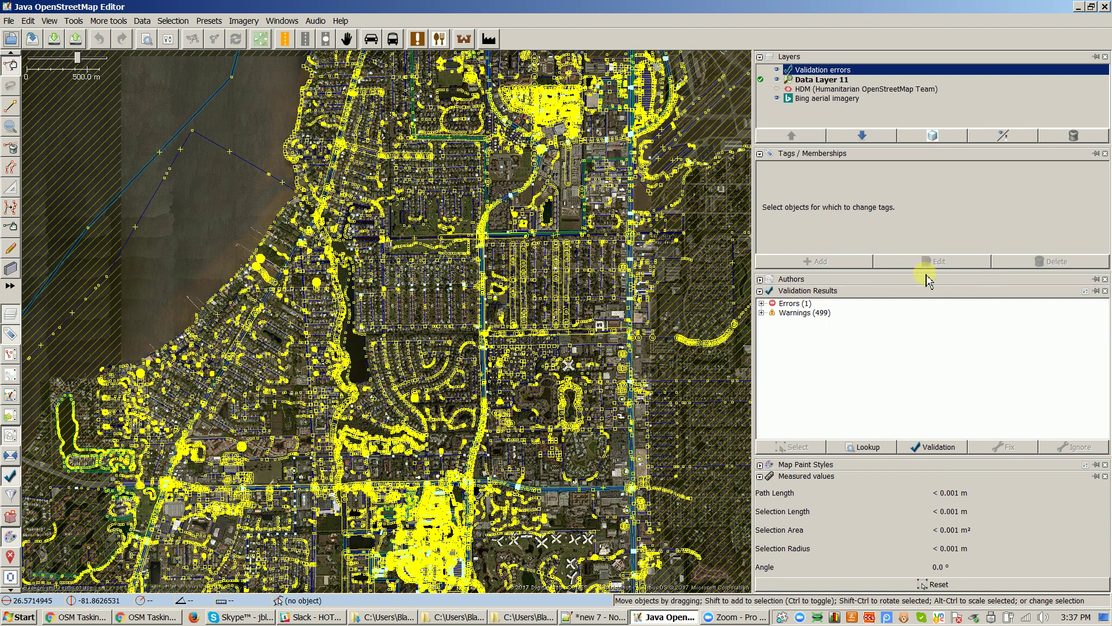
pyautogui.moveTo(925, 272); pyautogui.dragTo(924, 214)
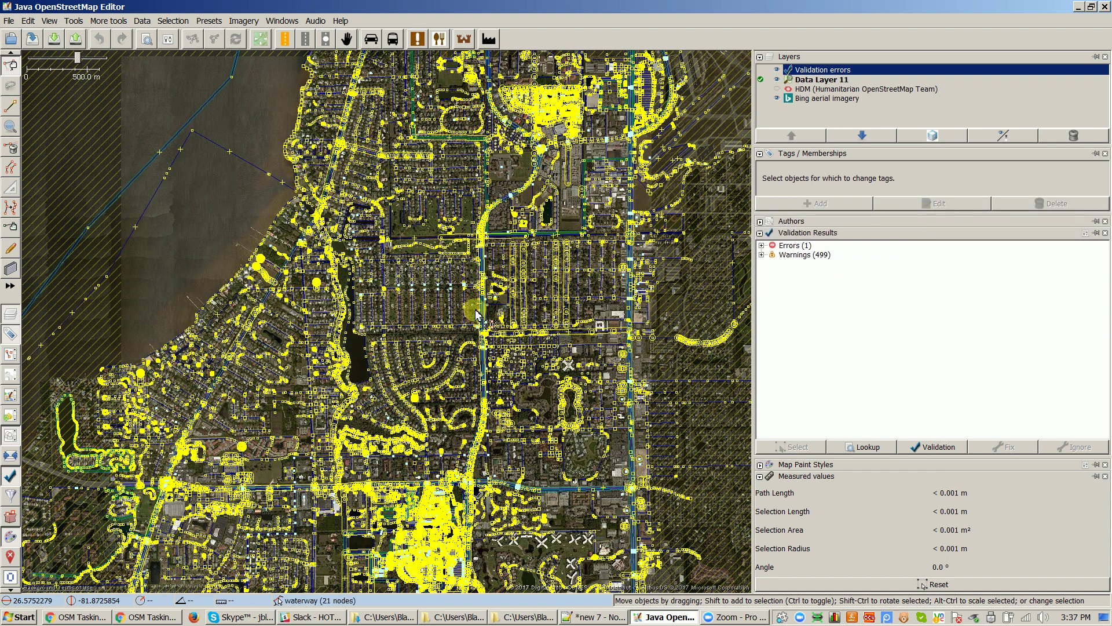
# Inspect the single relation-without-type error, then expand the 499 Warnings into categories.
pyautogui.click(762, 245)
pyautogui.click(773, 256)
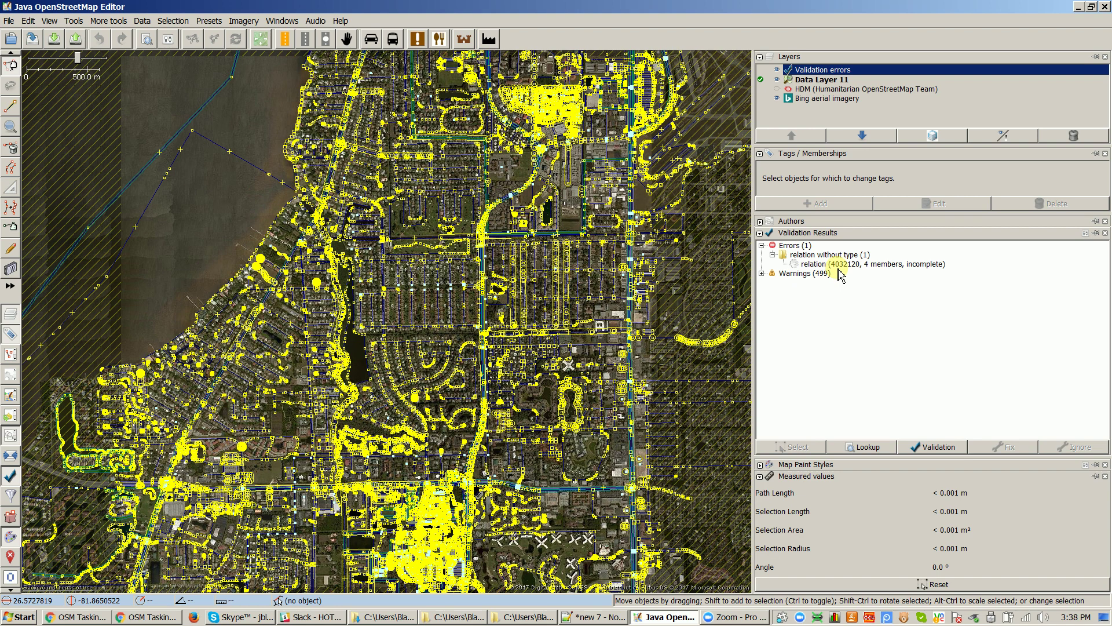
pyautogui.click(772, 254)
pyautogui.click(762, 246)
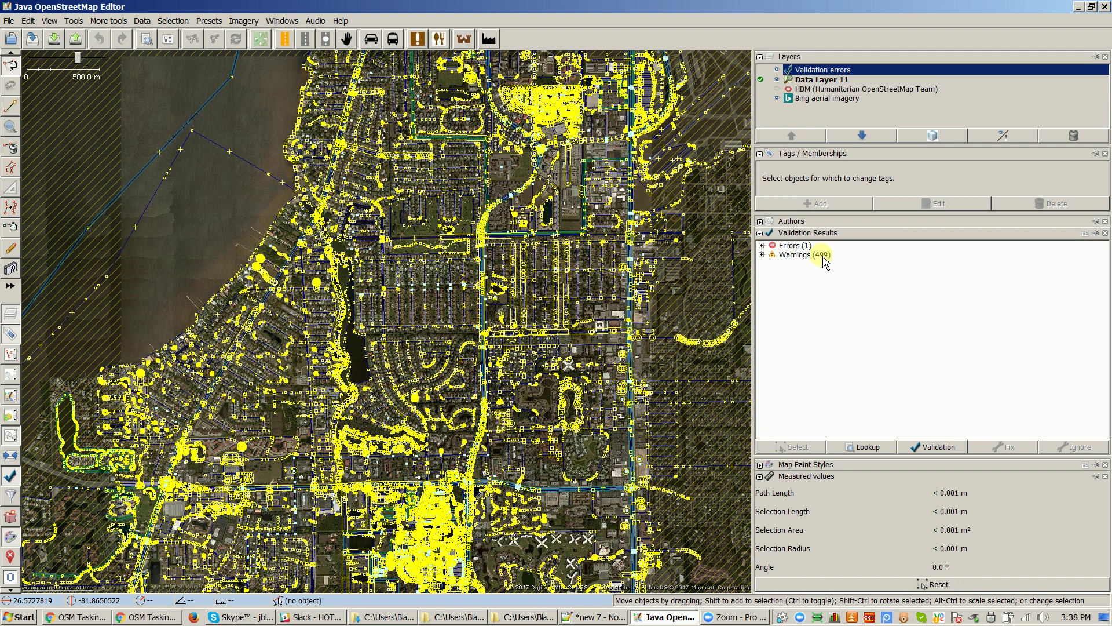
pyautogui.click(762, 254)
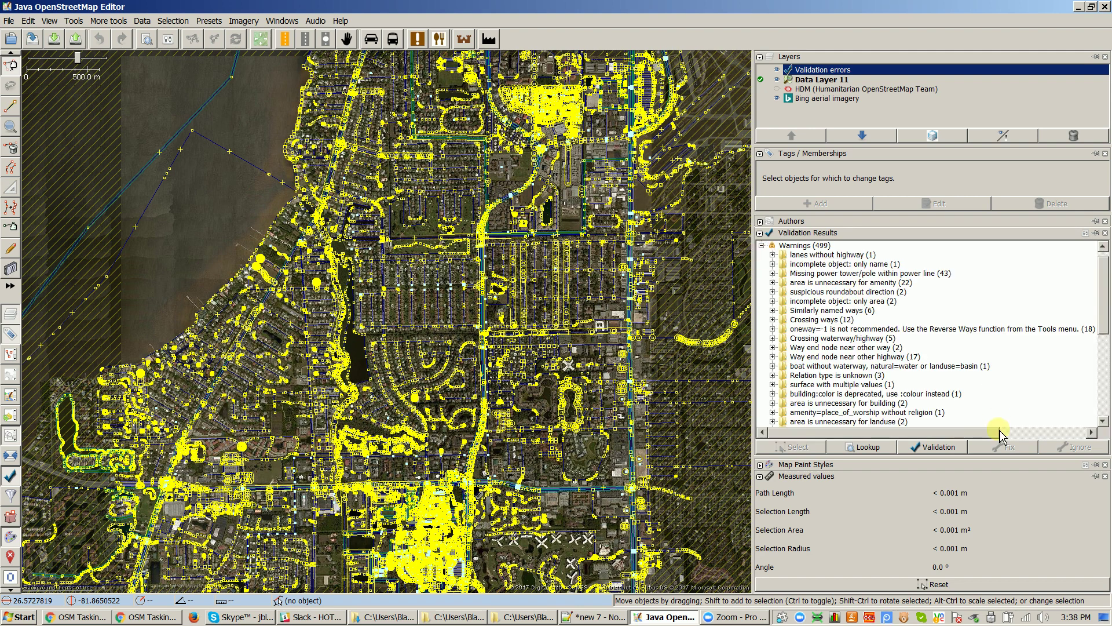
# Close the Measured values panel and shrink the tags area to lengthen the warnings list.
pyautogui.click(1105, 476)
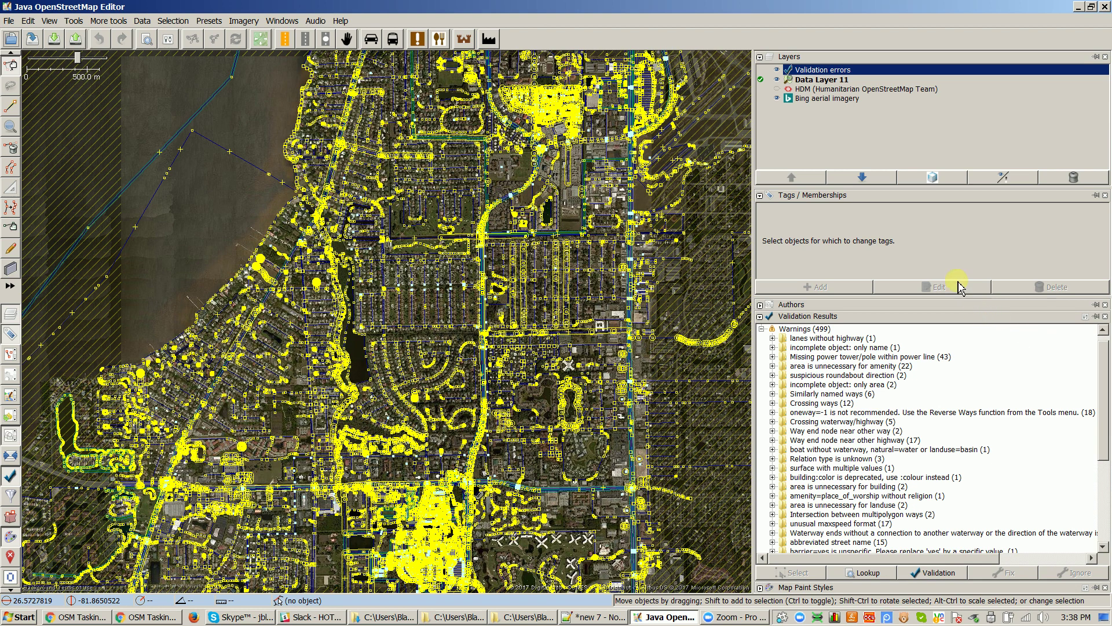
pyautogui.moveTo(952, 297); pyautogui.dragTo(924, 126)
pyautogui.moveTo(948, 202); pyautogui.dragTo(946, 152)
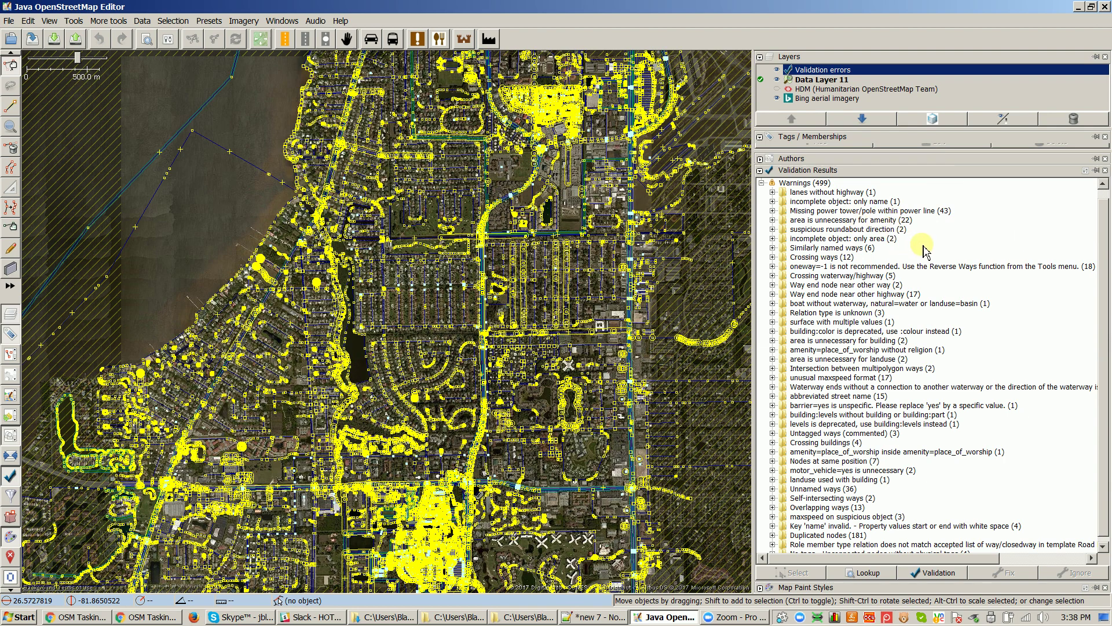
# Browse the warnings, expand Overlapping ways (13), and bring up actions for the Cypress Lake, McGregor entry.
pyautogui.click(878, 286)
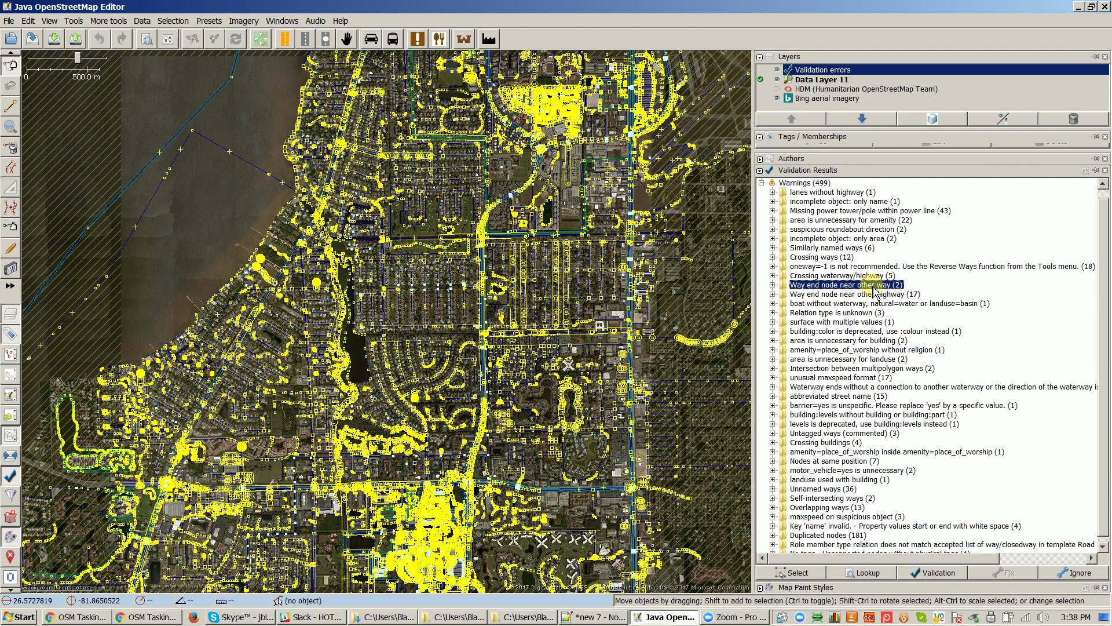
pyautogui.click(872, 294)
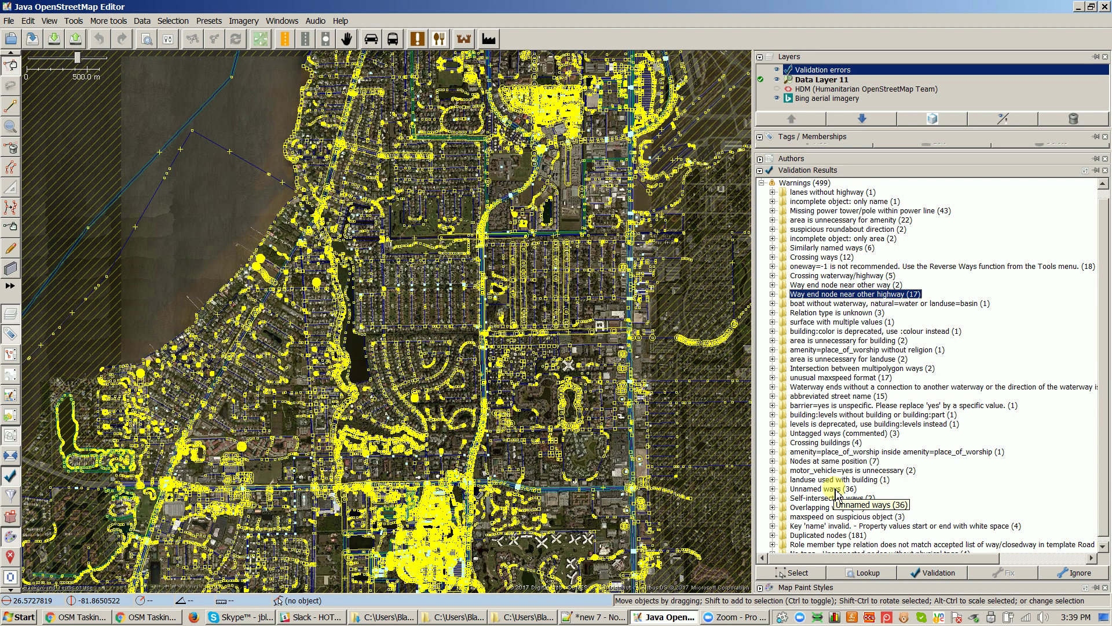
pyautogui.scroll(-1, 836, 494)
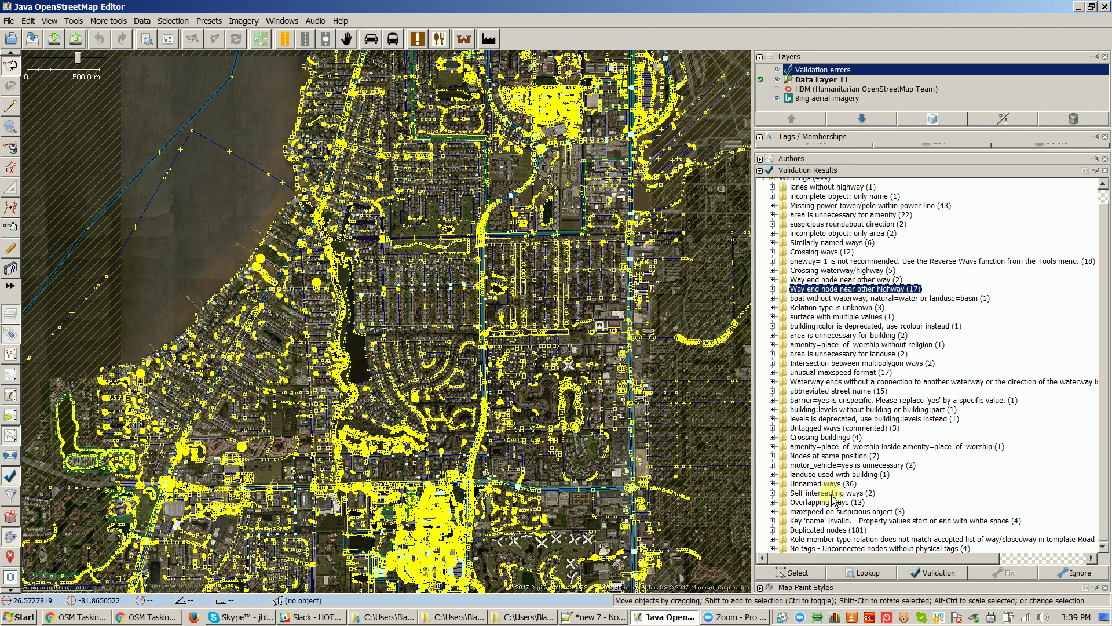
pyautogui.click(832, 493)
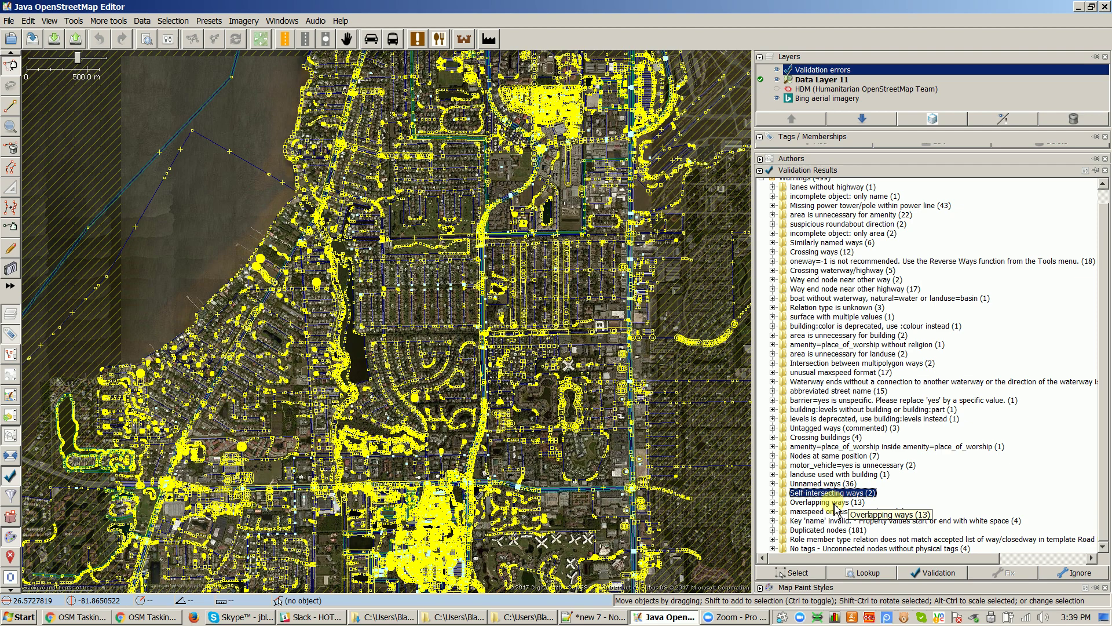
pyautogui.click(834, 504)
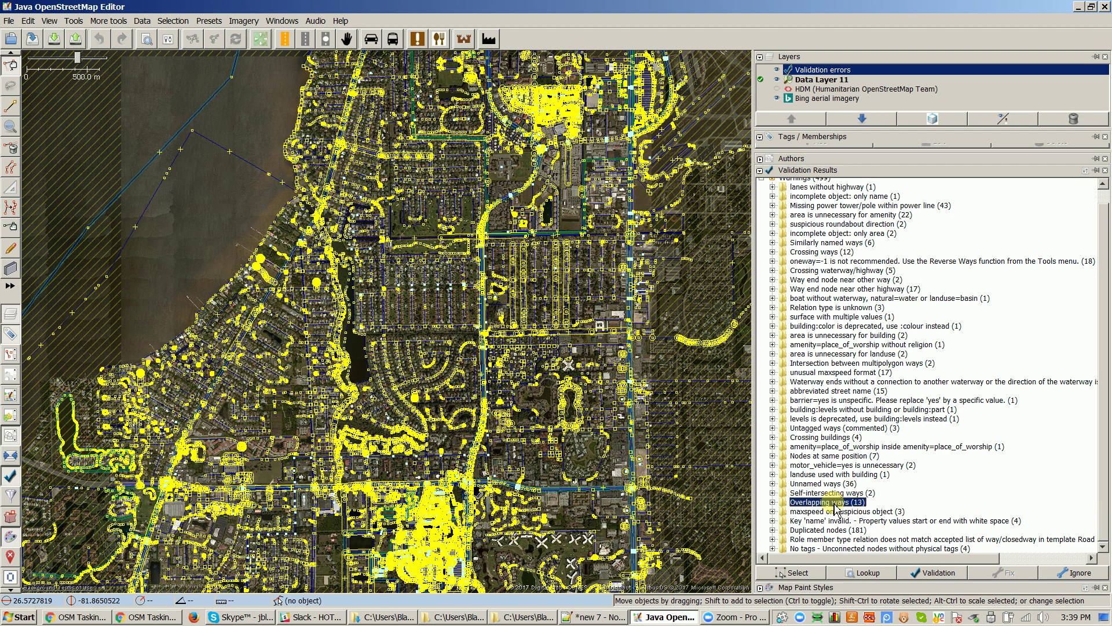
pyautogui.click(774, 503)
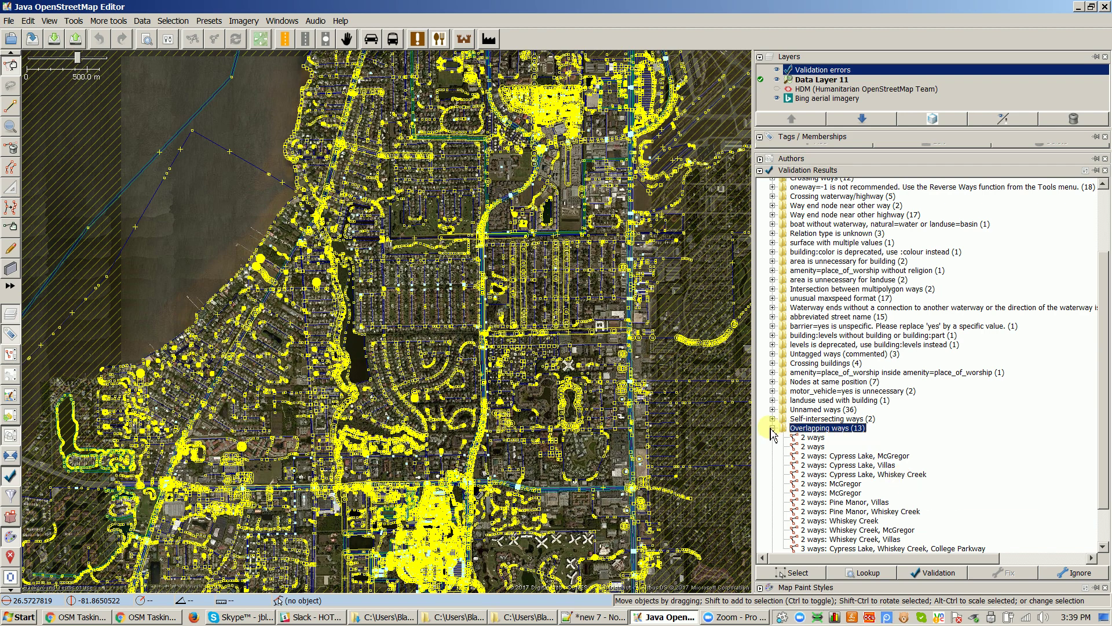
pyautogui.rightClick(840, 457)
# Zoom to the Cypress Lake / McGregor overlap; a nearby building gets accidentally dragged out of place.
pyautogui.click(843, 465)
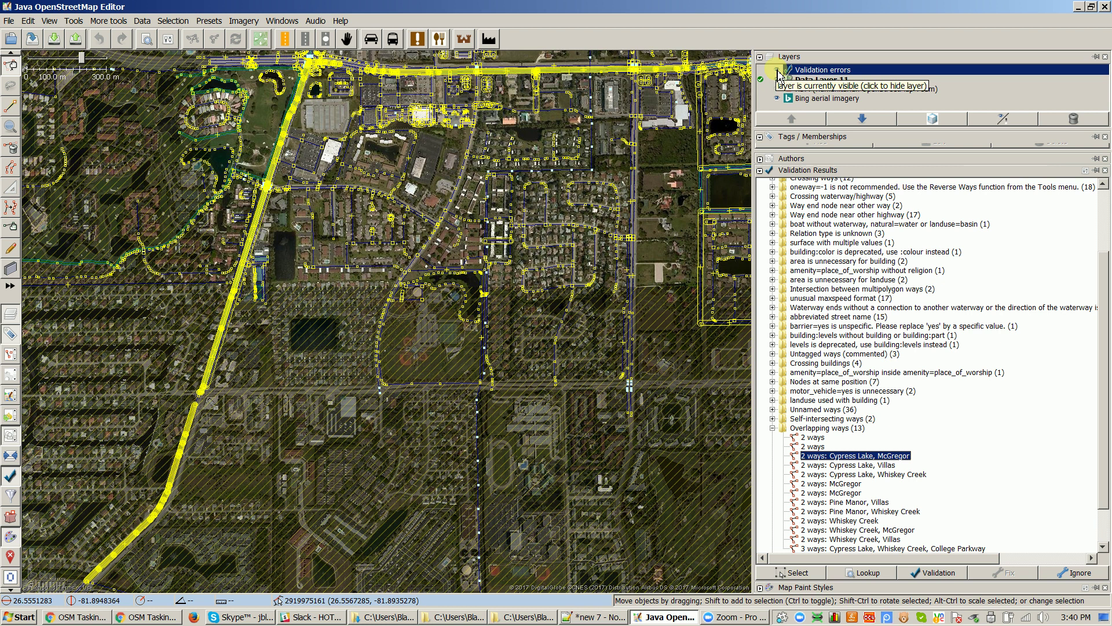
pyautogui.moveTo(518, 184); pyautogui.dragTo(581, 301)
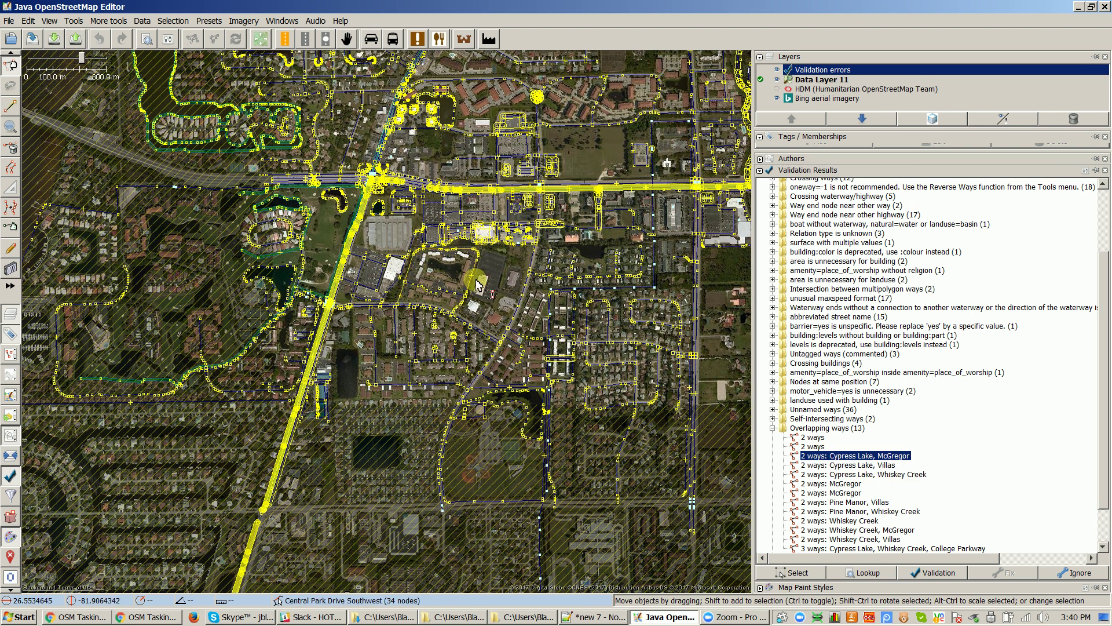
pyautogui.scroll(2, 477, 284)
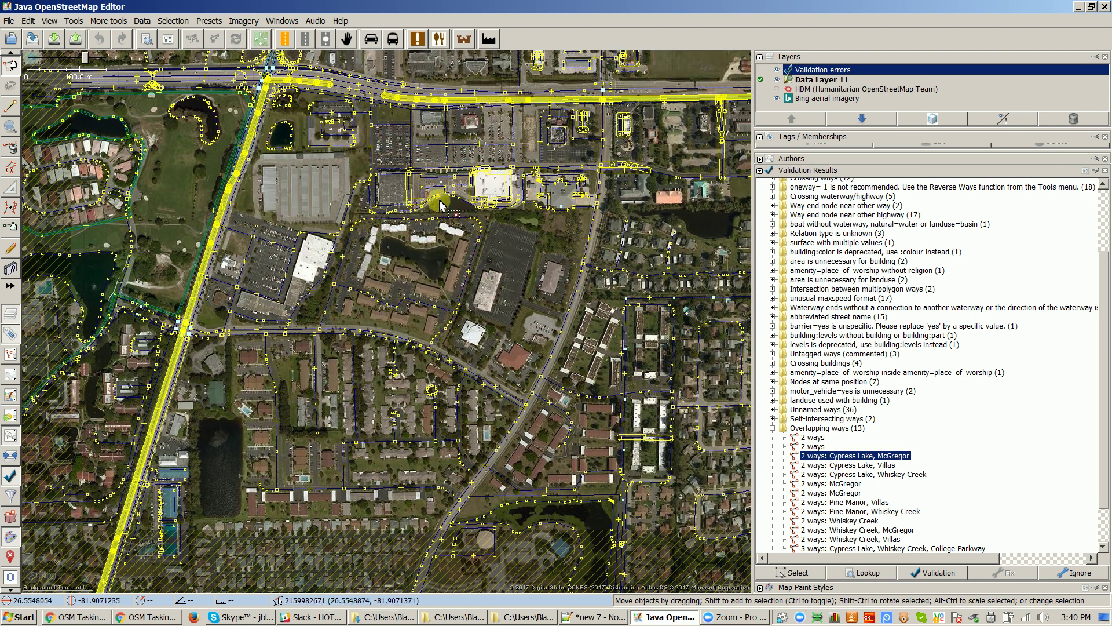
pyautogui.moveTo(306, 131); pyautogui.dragTo(359, 189)
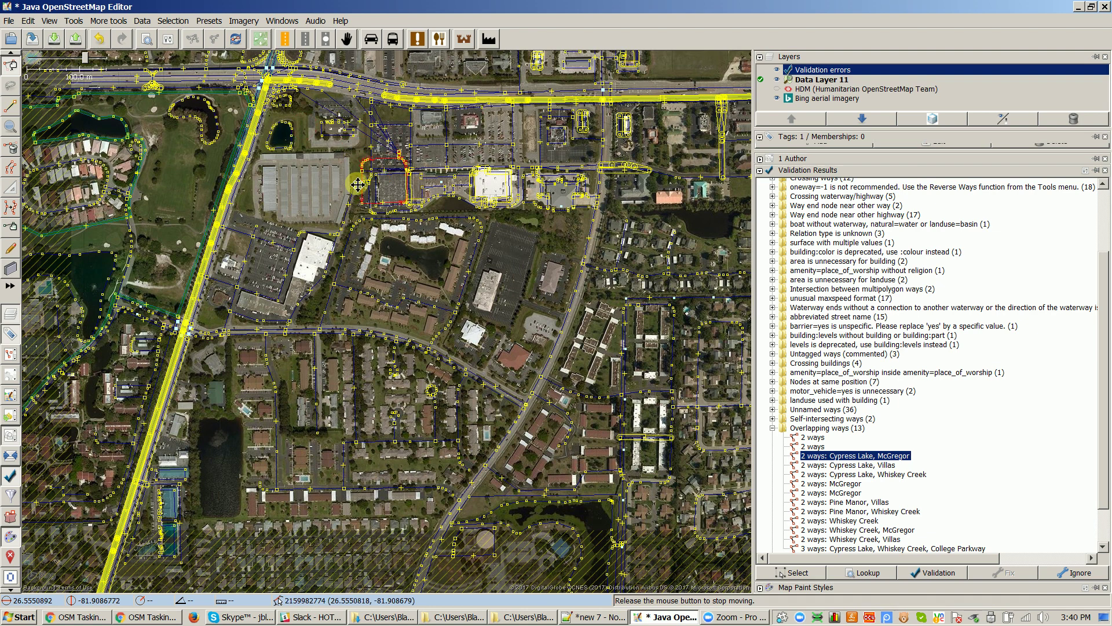